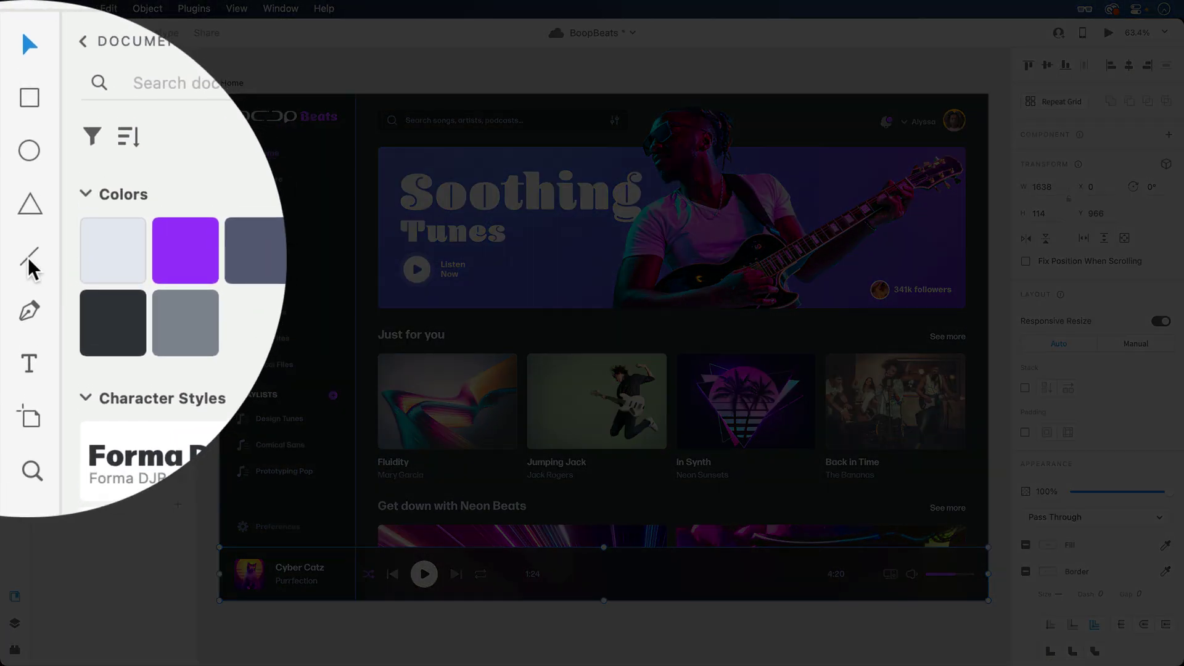
- Switch to the Line tool in the left toolbar
left_click(31, 266)
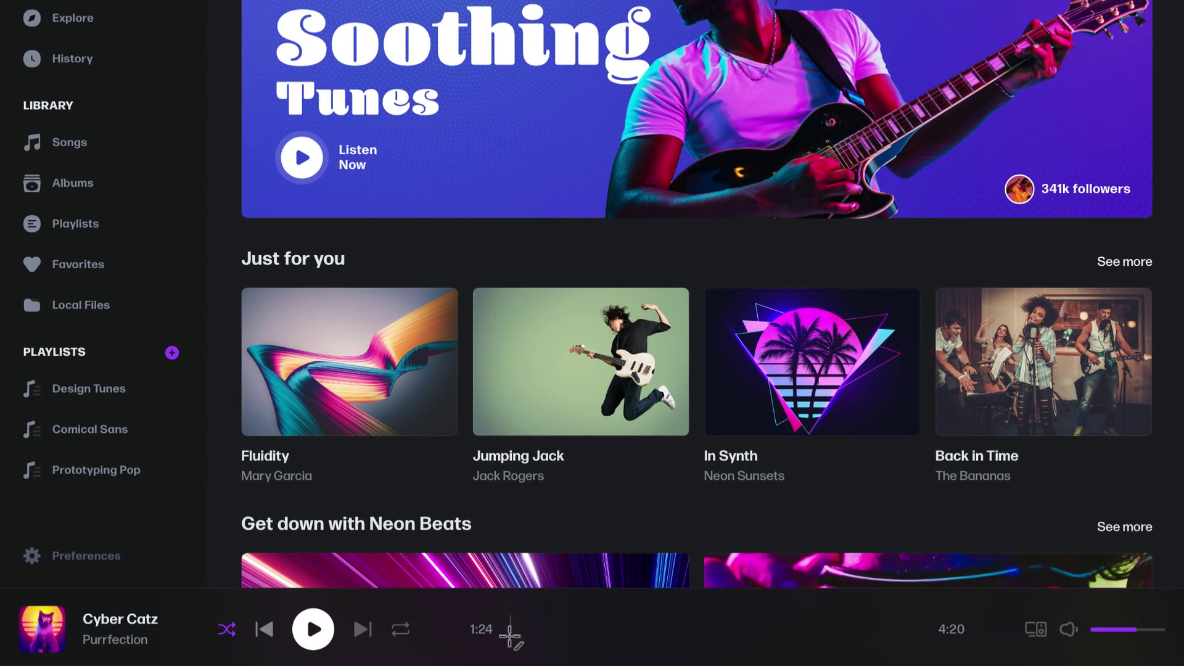
- Draw a short vertical bar beside 1:24 and make its border purple, undoing a trial duplicate
left_click_drag(509, 614, 510, 639)
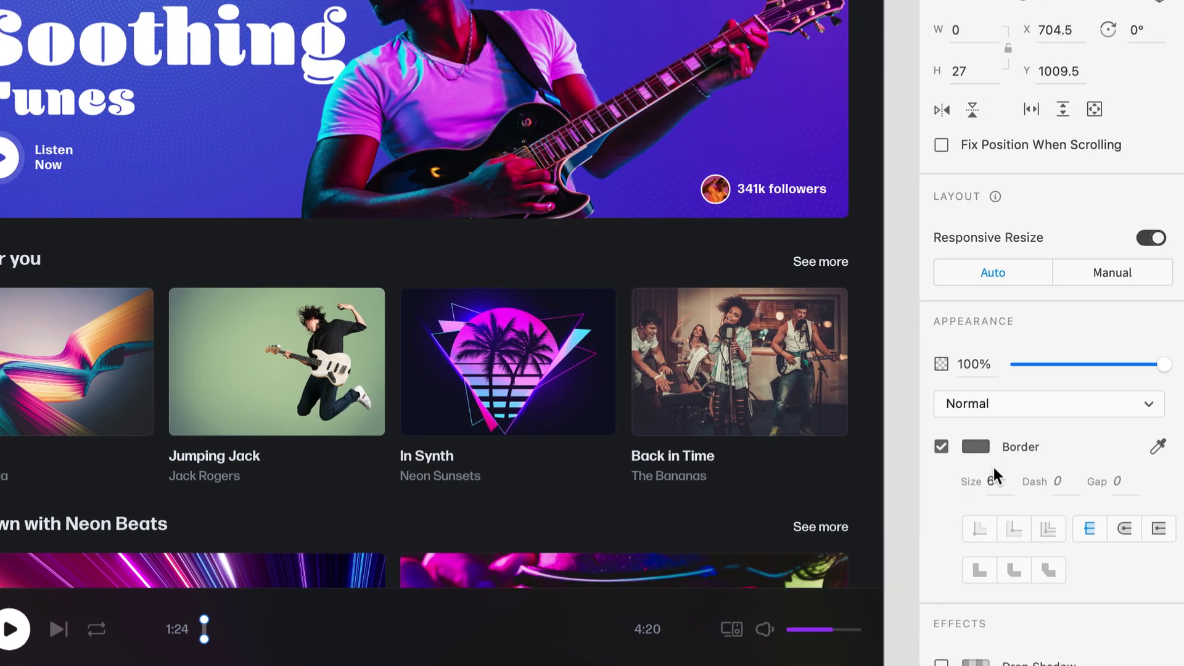
left_click(975, 446)
left_click(767, 566)
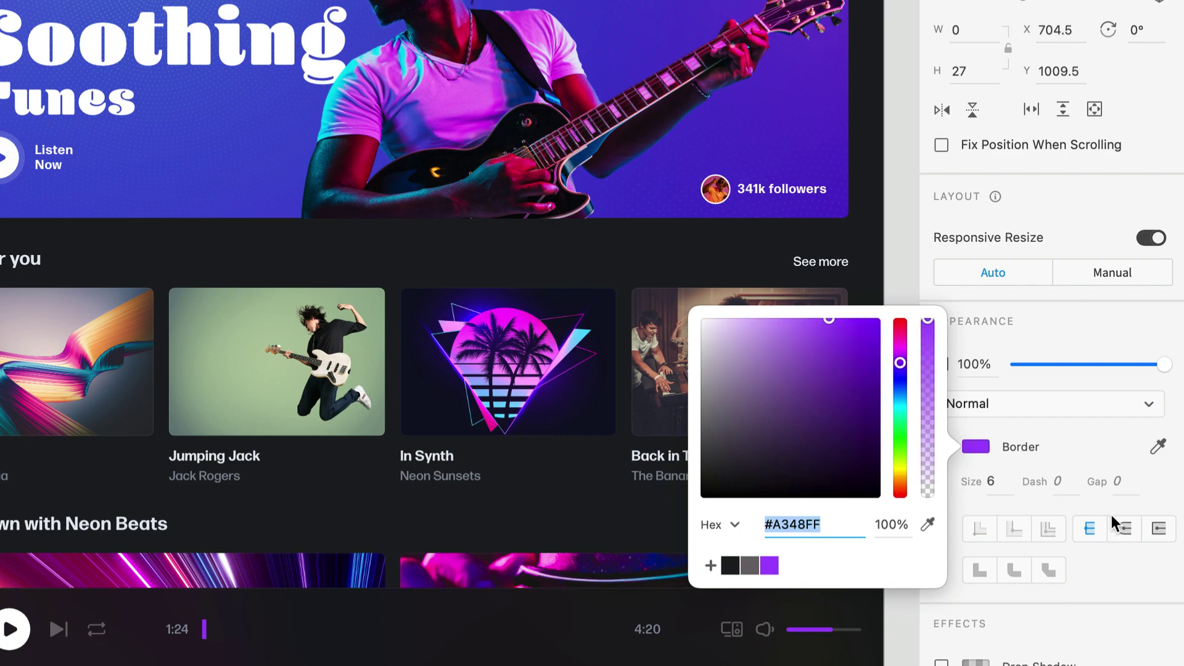
left_click(1123, 527)
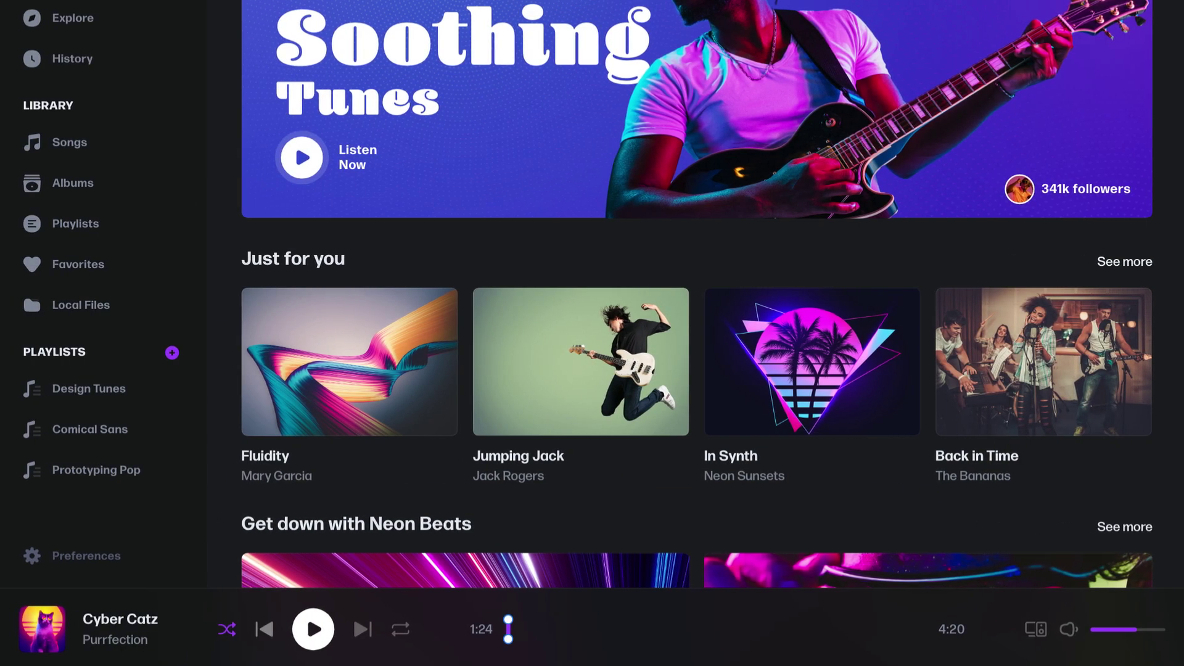
left_click_drag(509, 628, 531, 629)
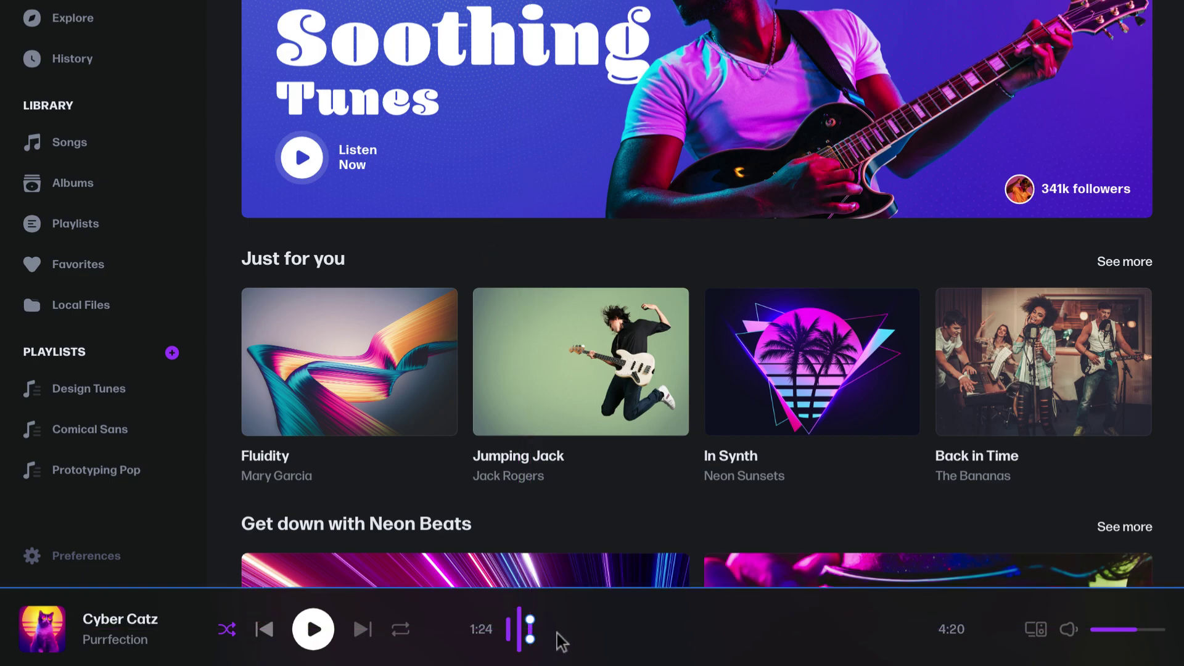
key("ctrl+z")
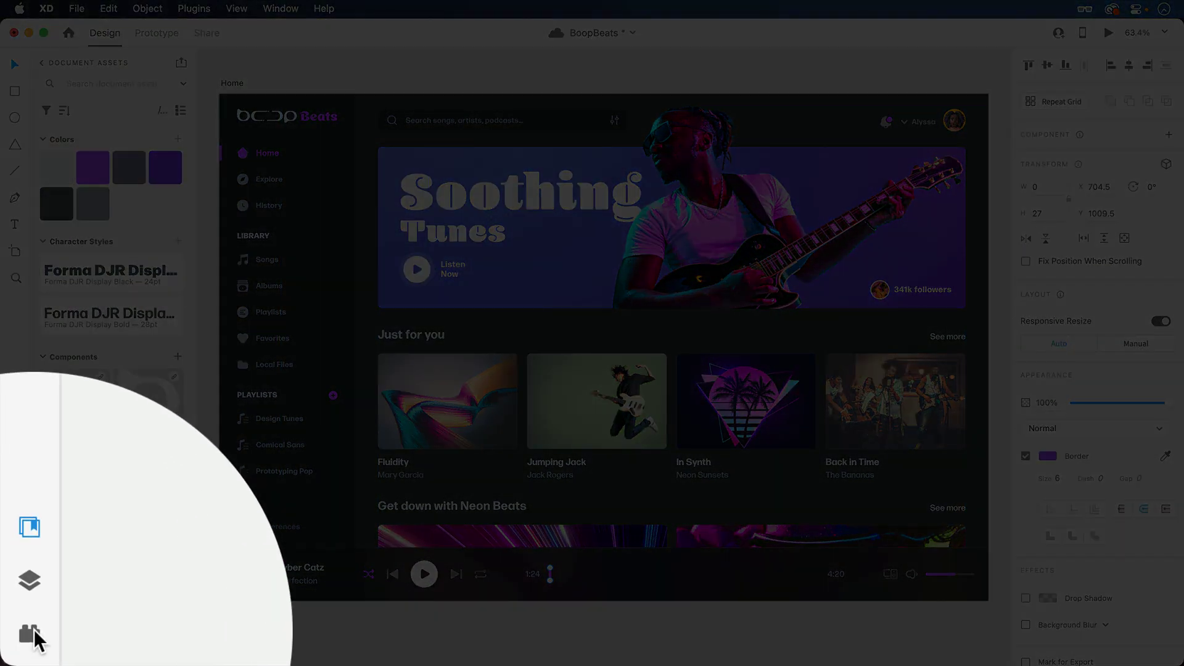
- Launch Confetti and set 50 columns, 1 row, and randomized scale with a 2% minimum
left_click(16, 649)
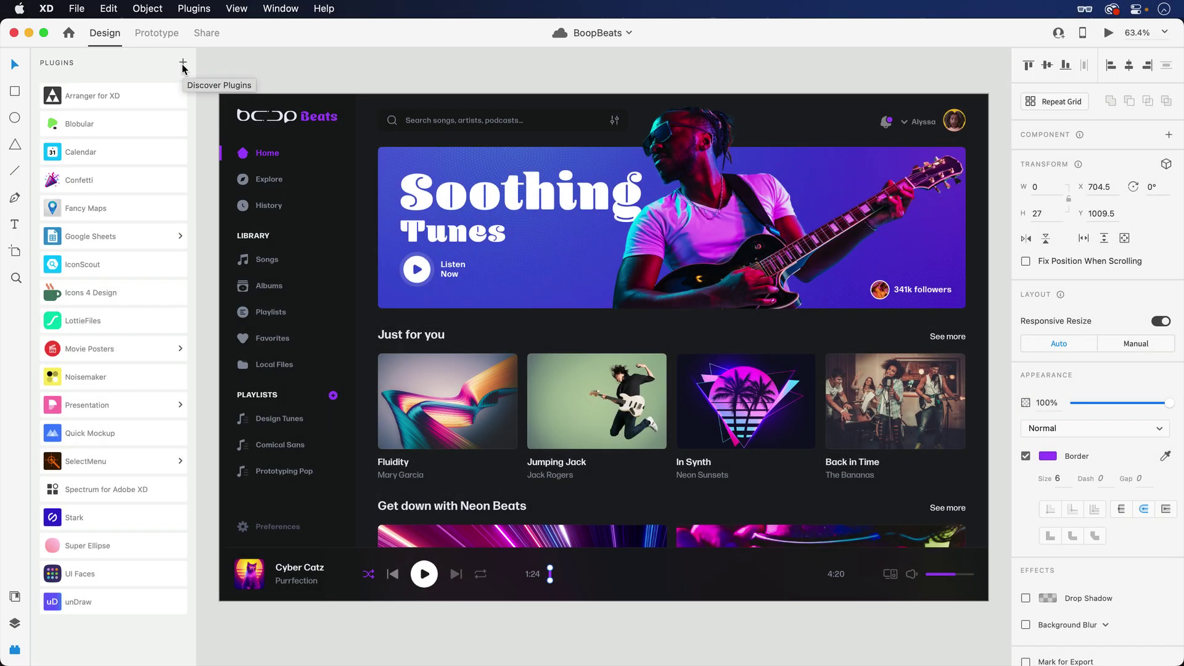
left_click(116, 179)
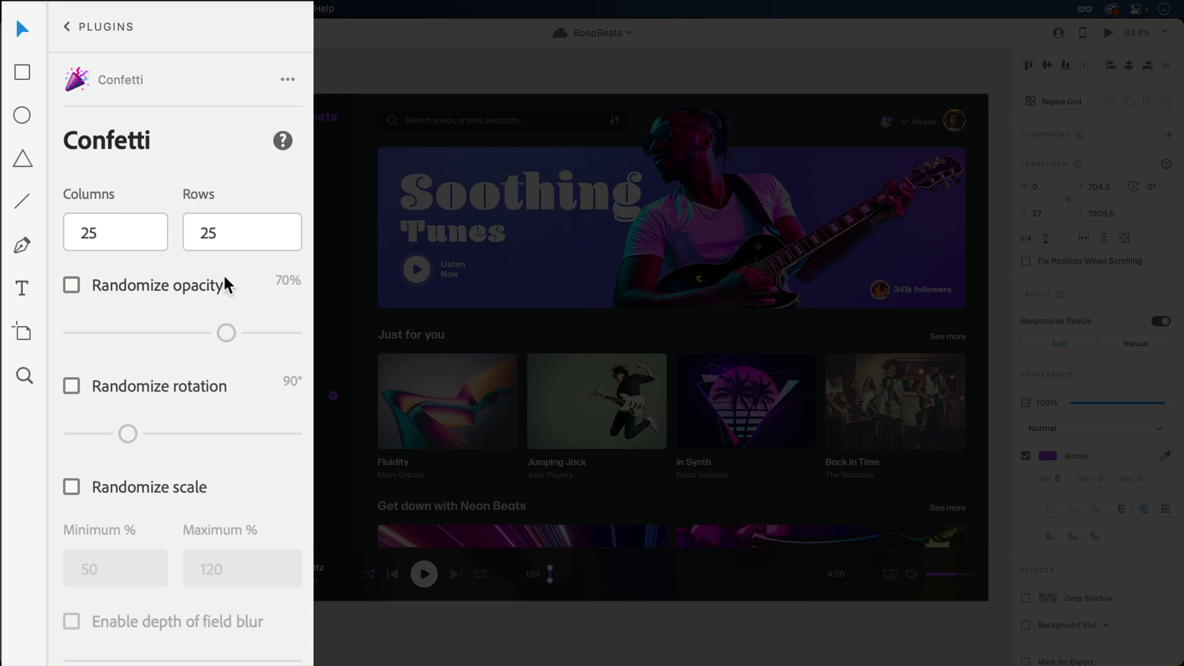
double_click(118, 229)
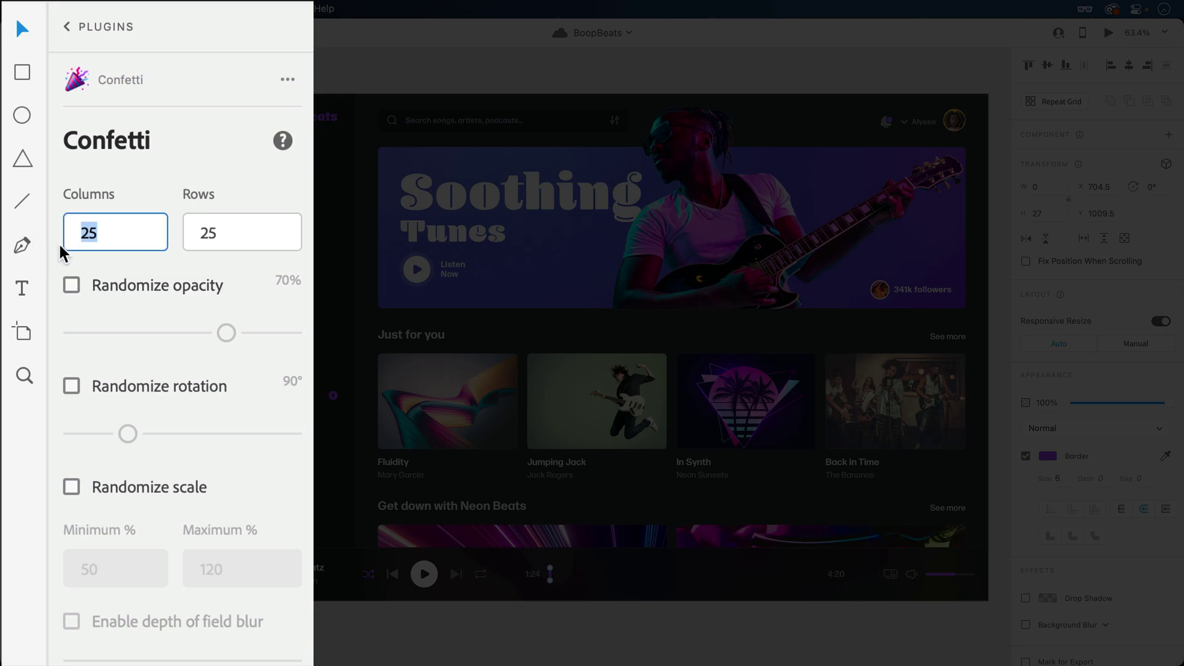
type("50")
double_click(211, 232)
type("1")
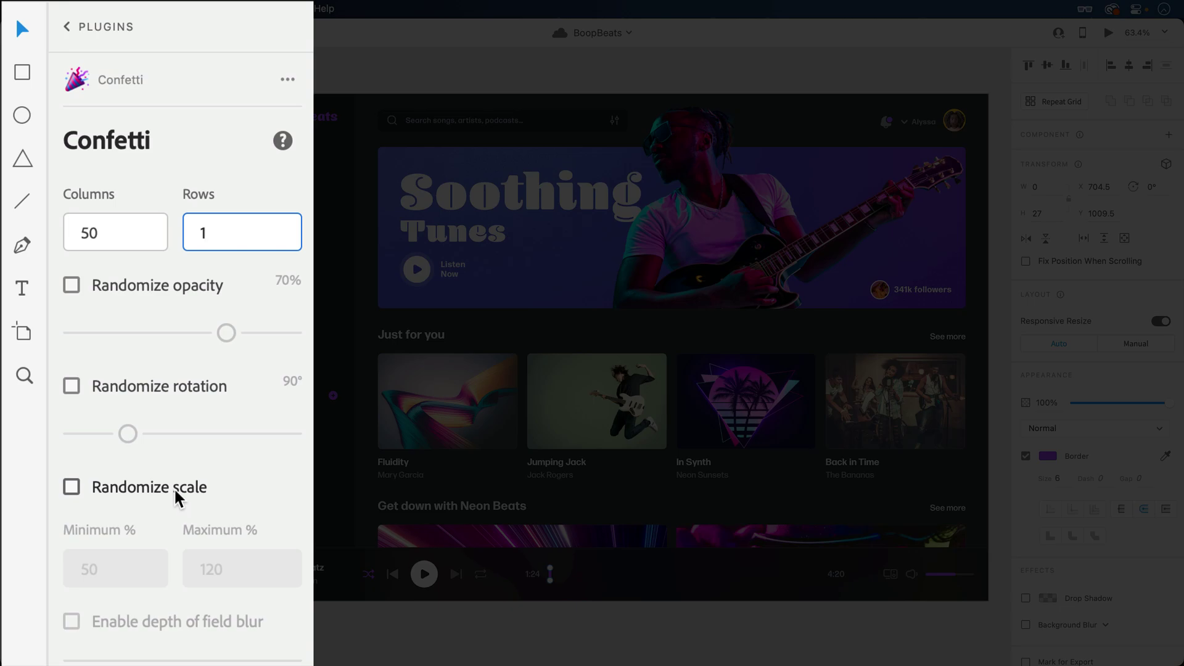
left_click(71, 487)
double_click(116, 569)
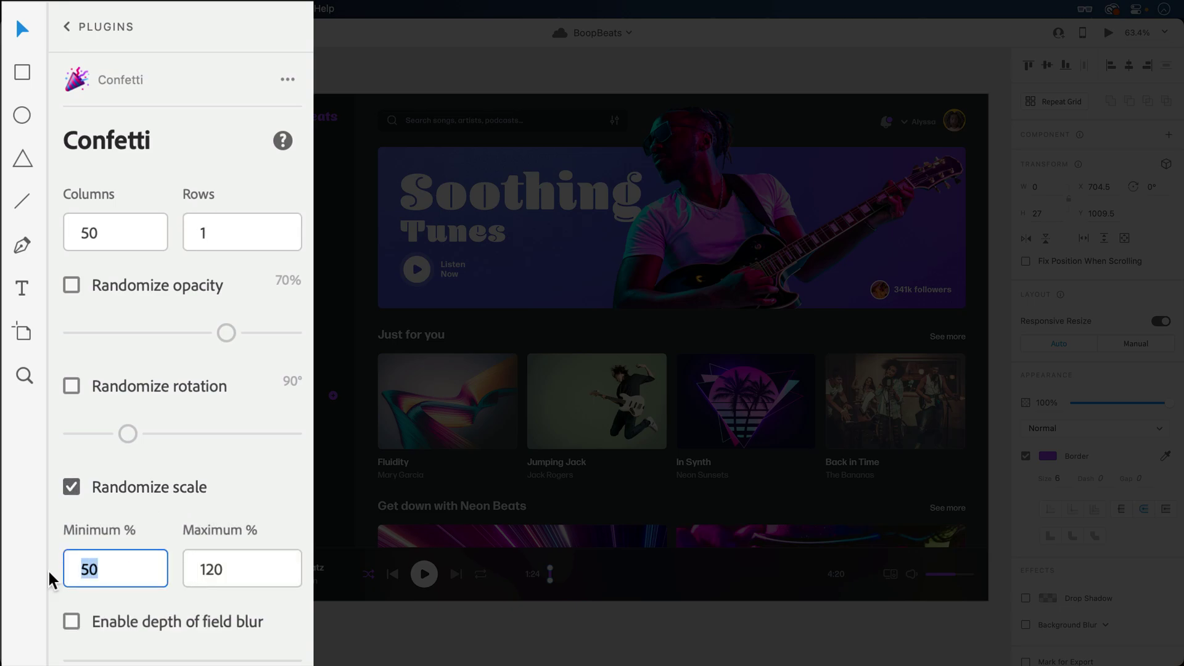
type("2")
double_click(238, 568)
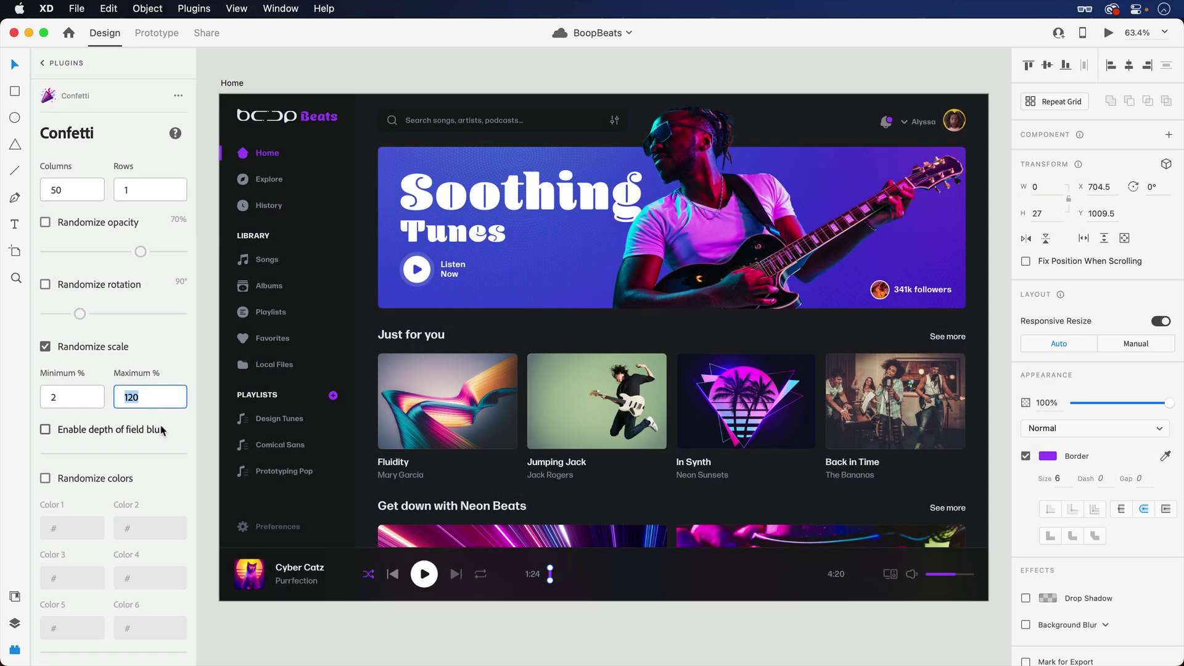
scroll(139, 463, "down", 5)
- Generate the Confetti bars and select Lines 72 through 121 in the Layers panel
left_click(154, 624)
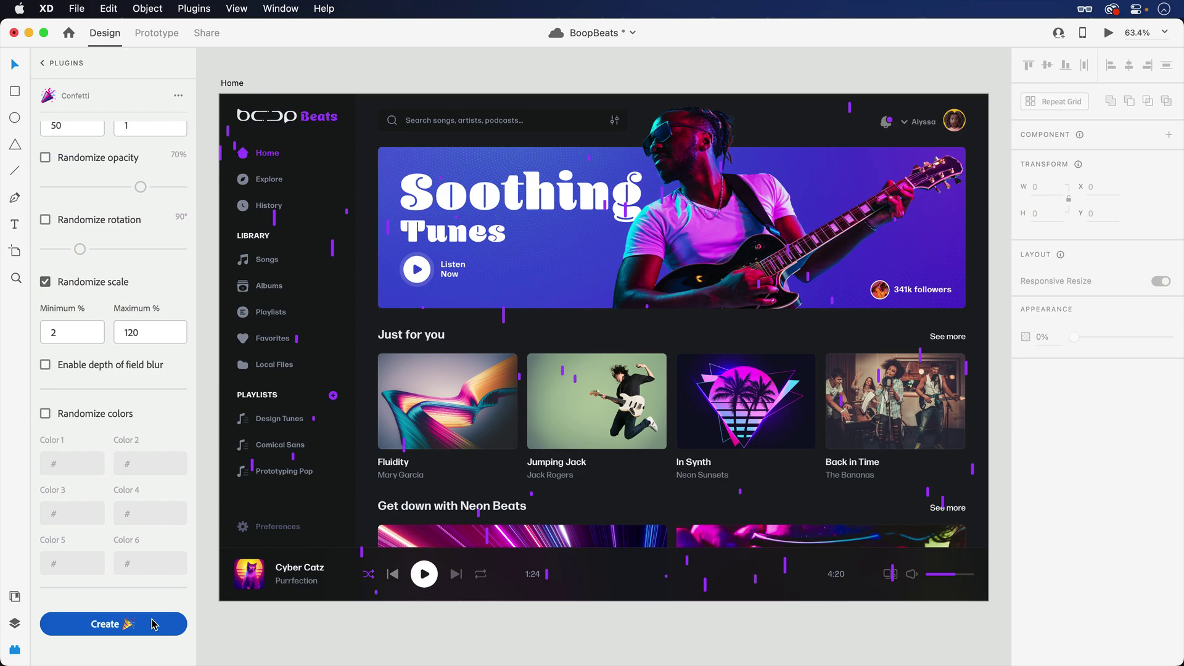
left_click(17, 624)
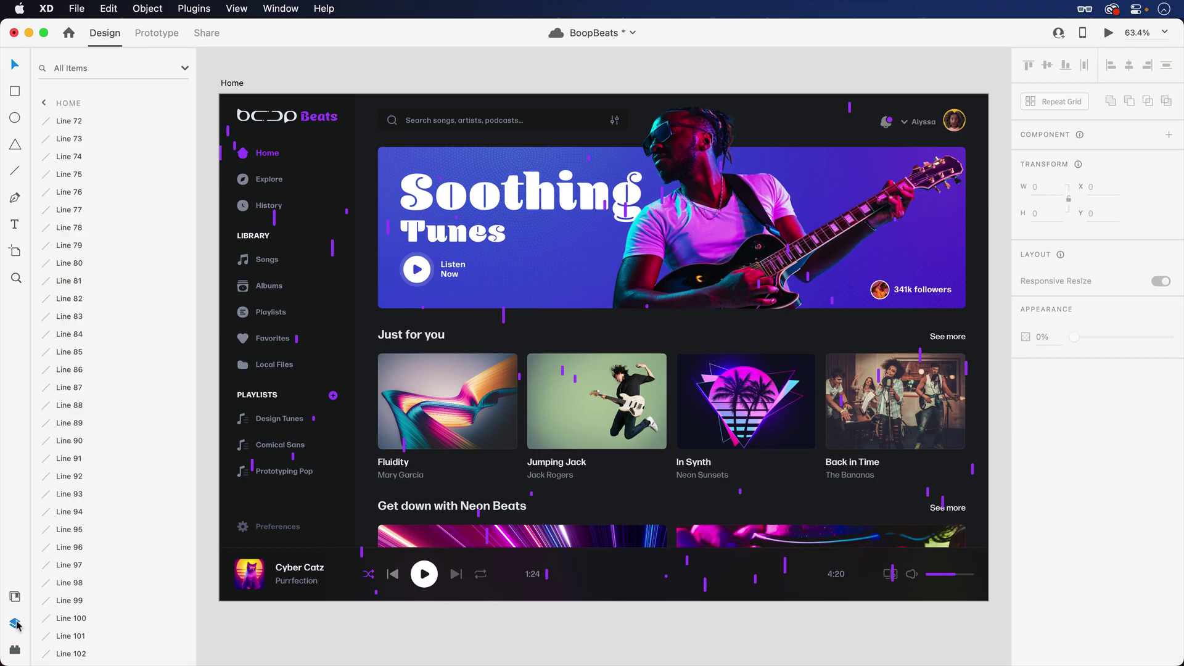
left_click(110, 122)
scroll(102, 315, "down", 10)
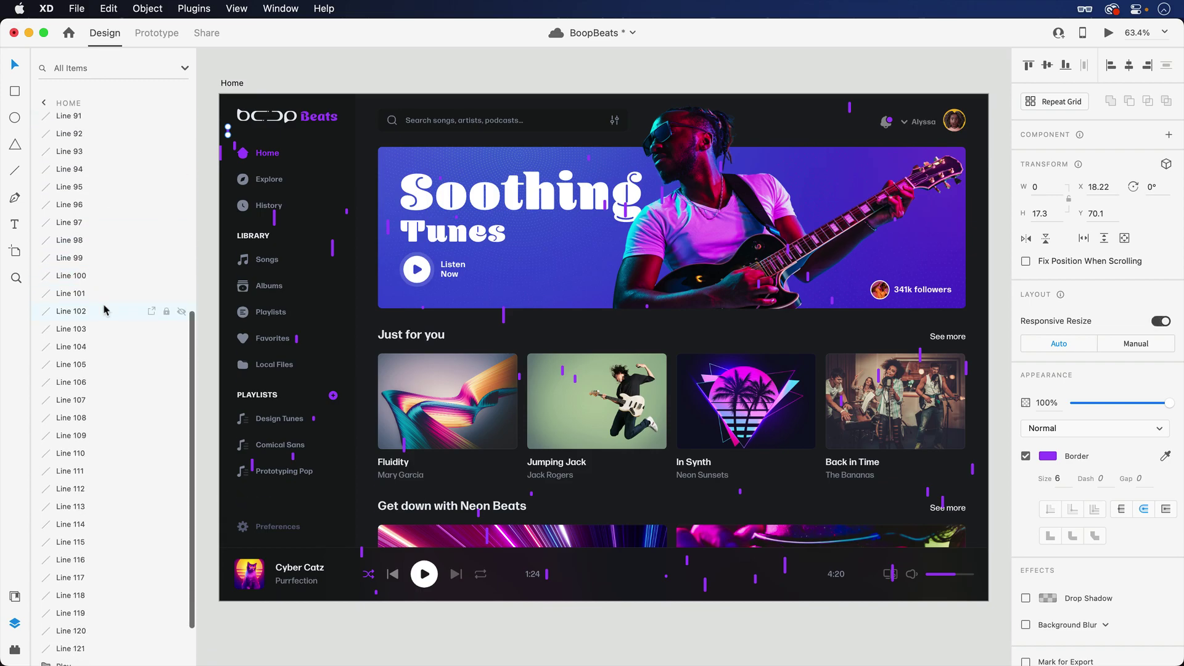
scroll(102, 316, "down", 5)
left_click(104, 586, "shift")
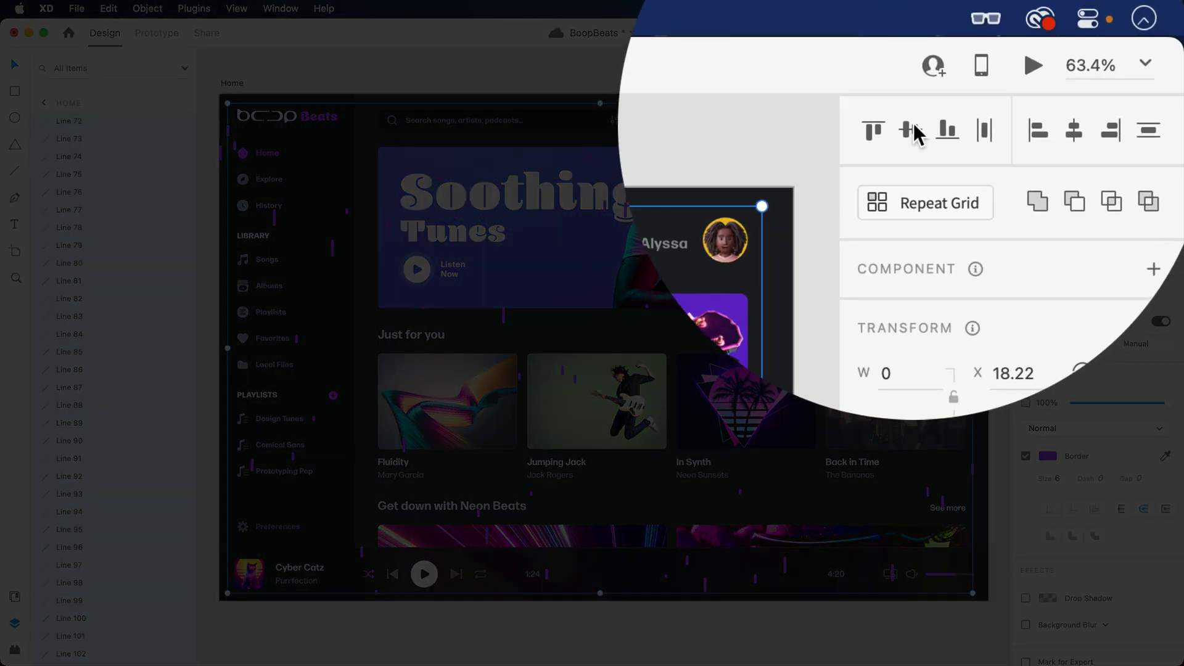
- Middle-align the bars into one row, move it onto the player bar, and fit it between 1:24 and 4:20
left_click(913, 130)
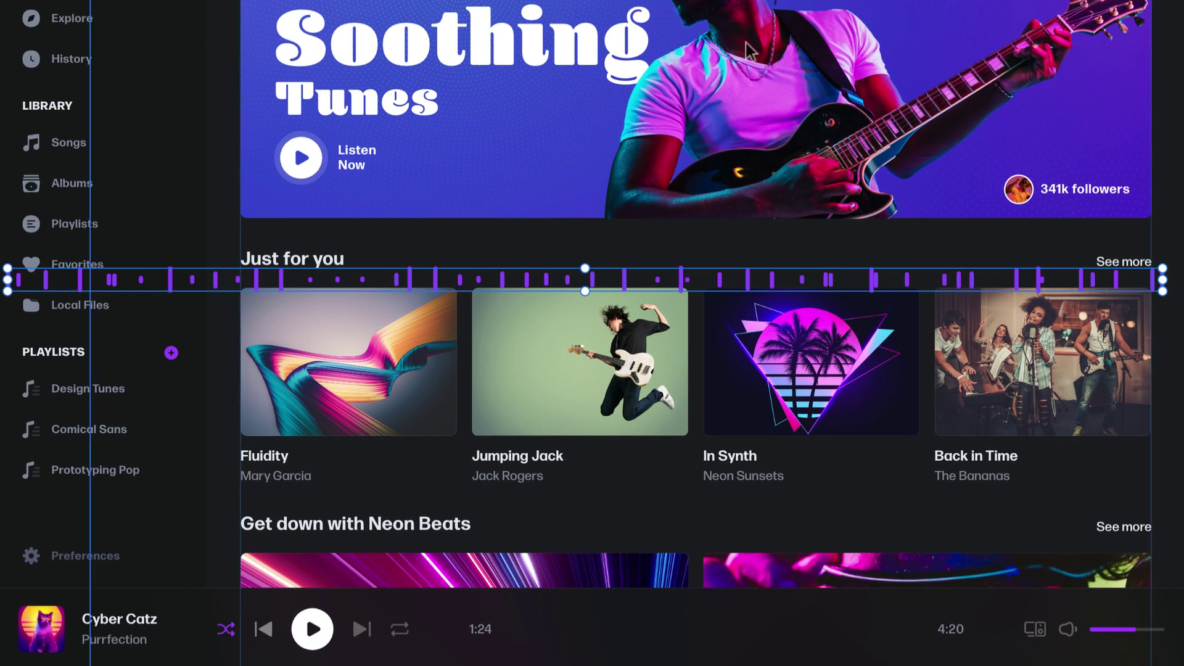
mouse_move(648, 280)
left_mouse_down()
mouse_move(387, 627)
mouse_move(295, 635)
left_mouse_up()
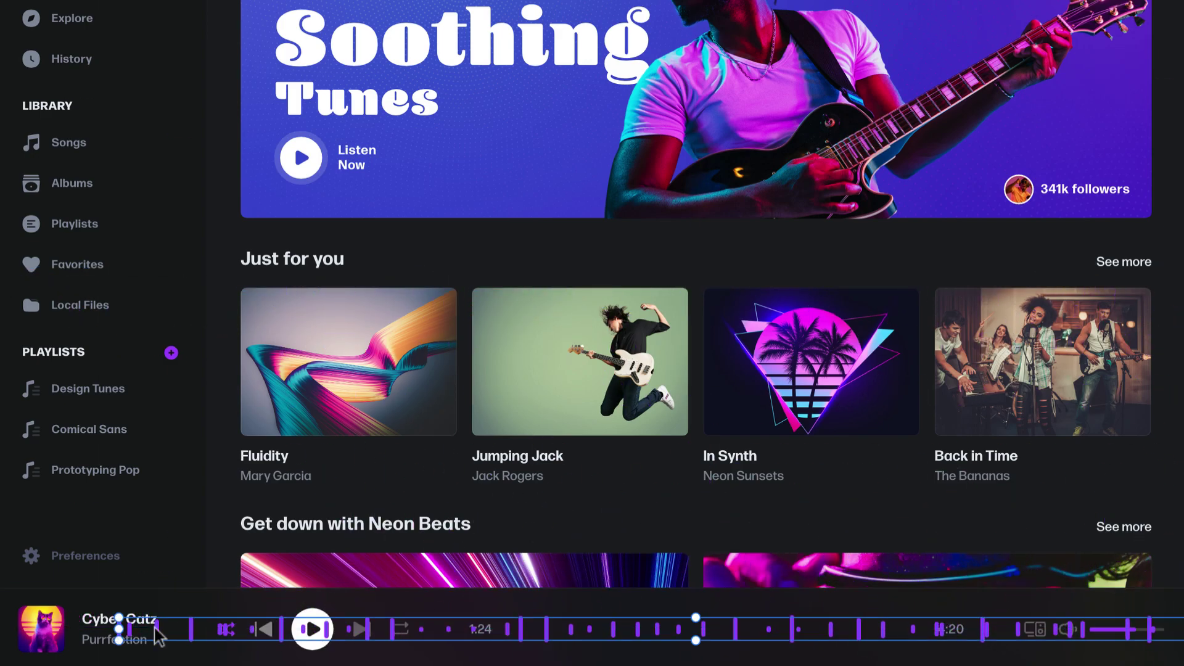
left_click_drag(139, 631, 453, 648)
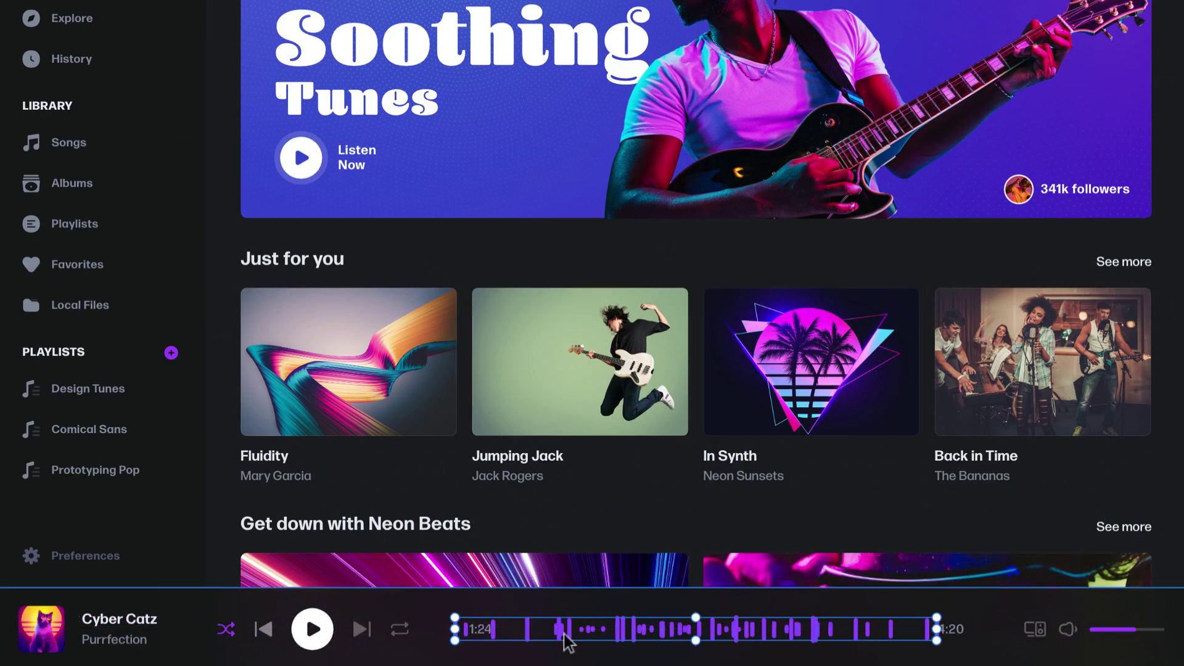
mouse_move(935, 630)
left_mouse_down()
mouse_move(987, 631)
mouse_move(925, 630)
left_mouse_up()
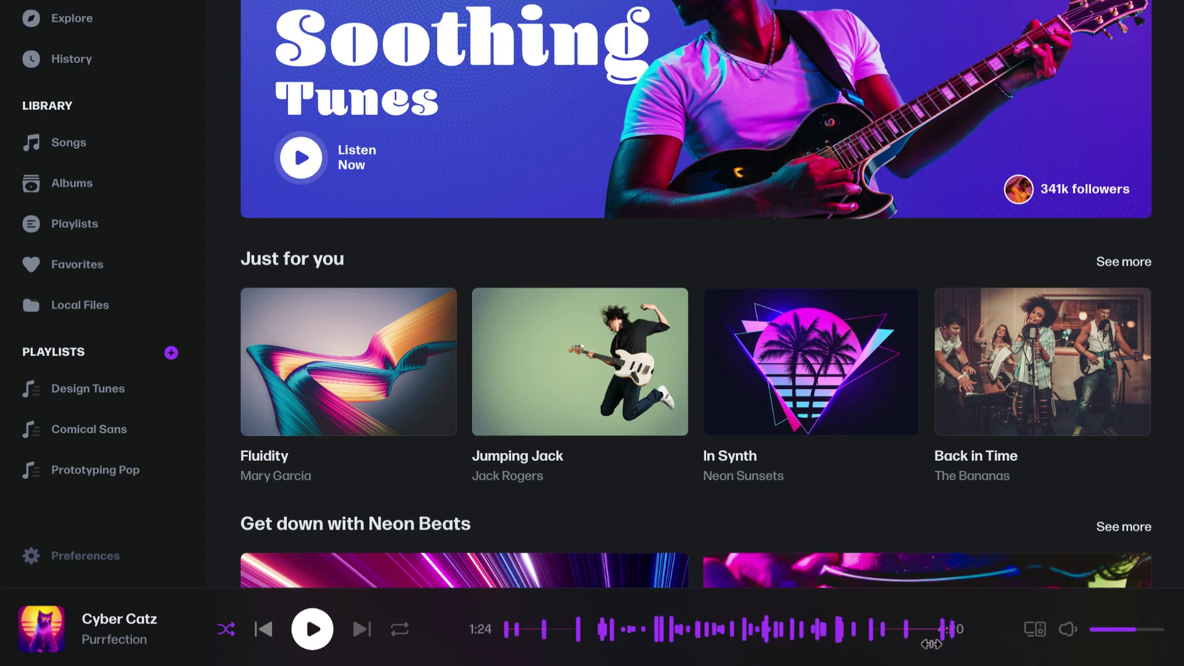
left_click(923, 647)
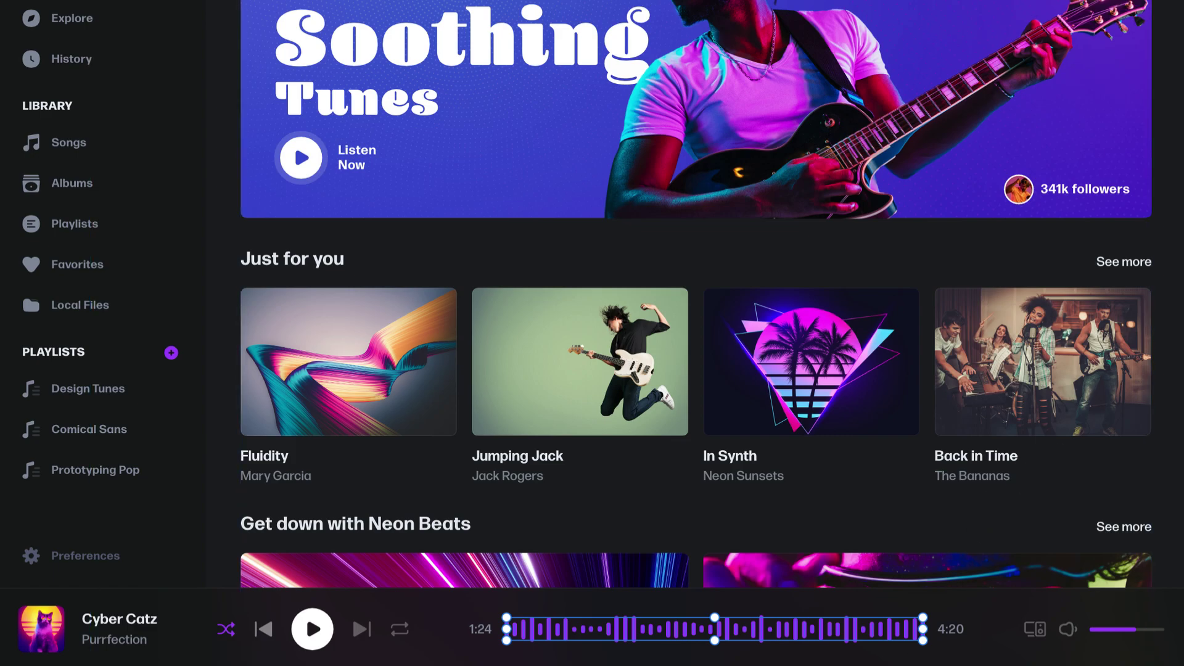
- Select the right-hand bars toward 4:20 and give their border a darkened gray
left_click(765, 637)
left_click_drag(943, 661, 728, 580)
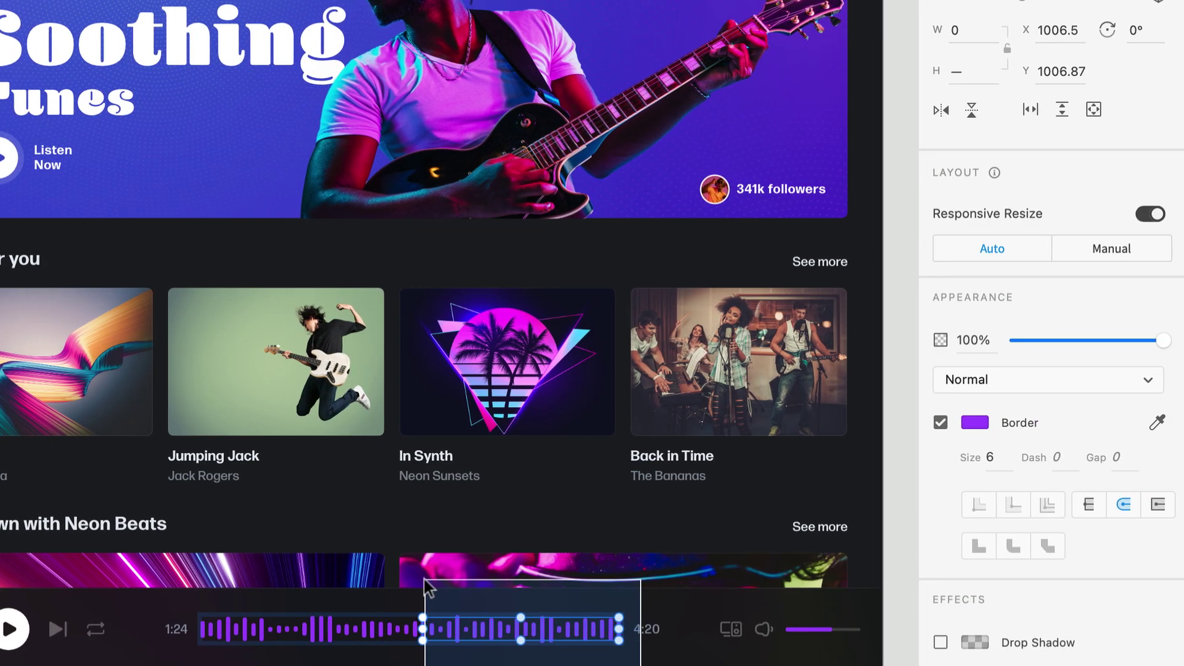
left_click_drag(424, 579, 424, 580)
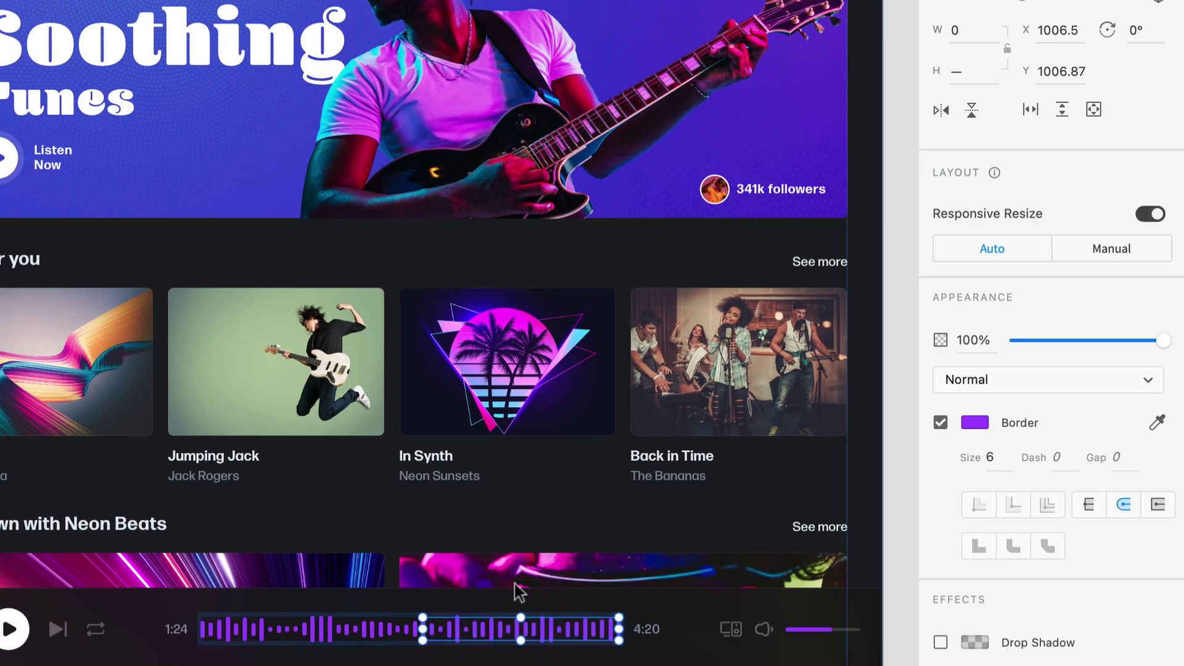
left_click(974, 421)
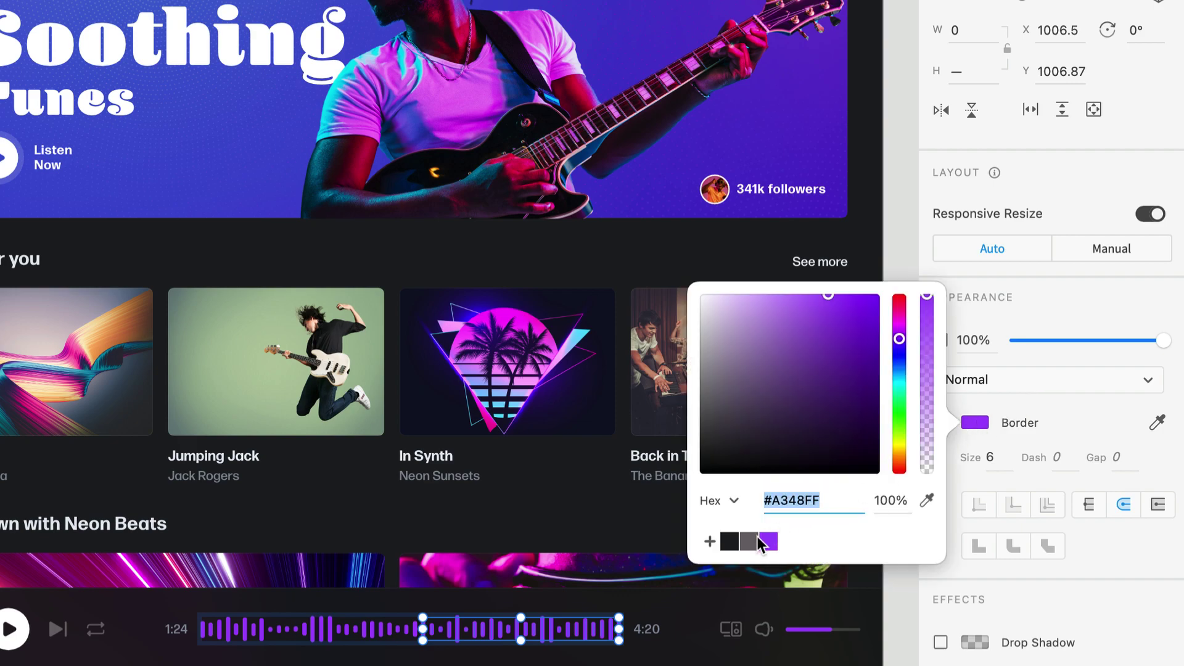
left_click(751, 541)
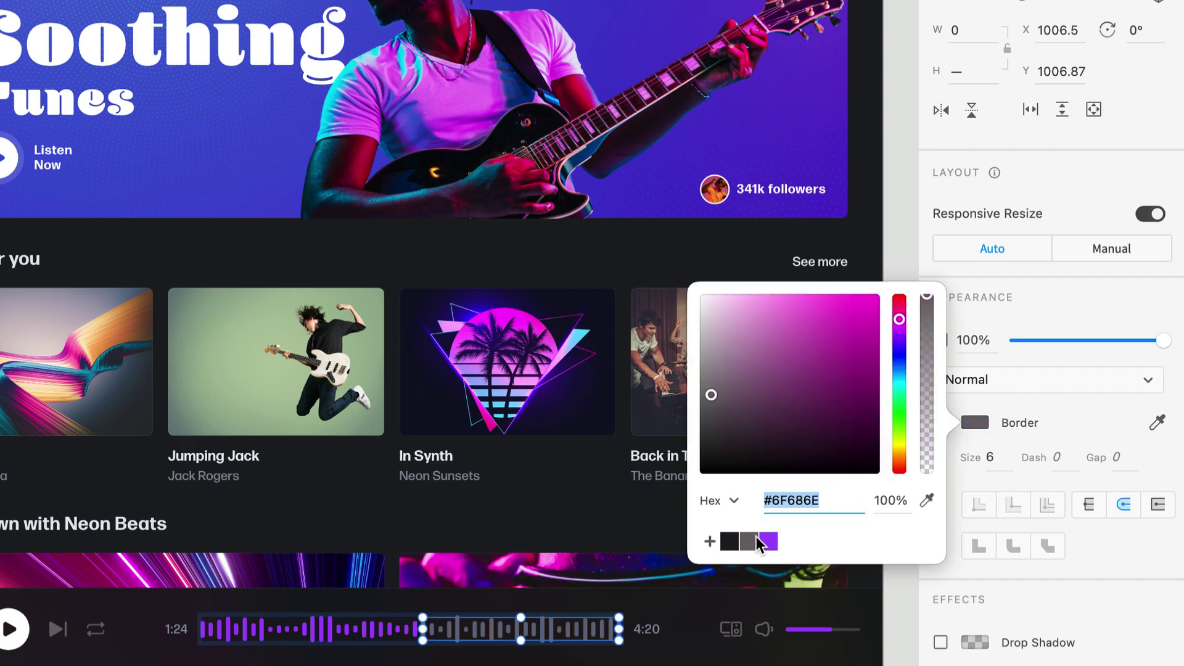
left_click_drag(710, 396, 709, 417)
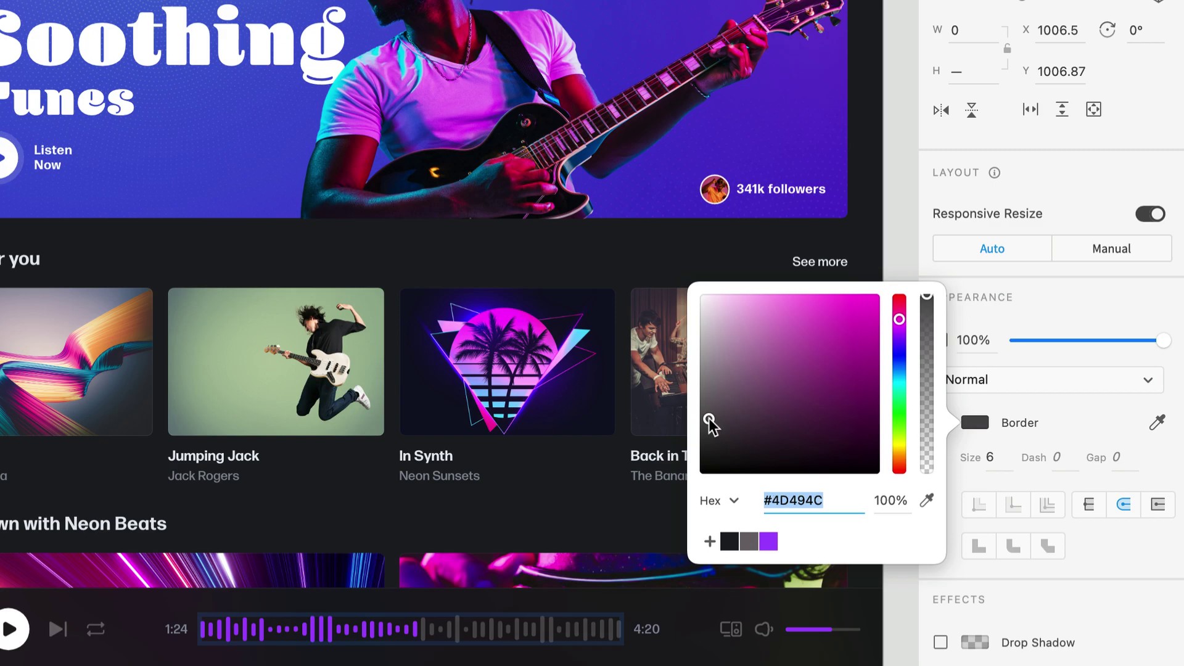